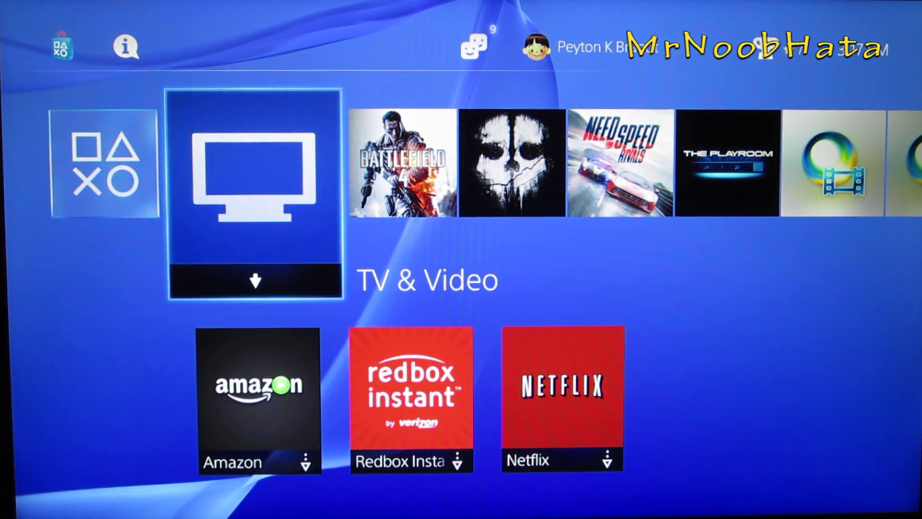
# Open Settings from the home screen's function bar and move down toward Devices.
pyautogui.press('Up')
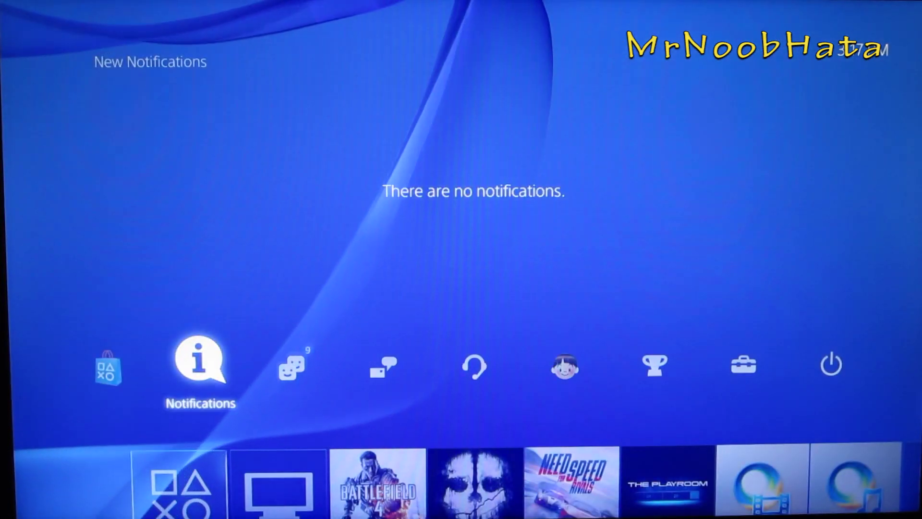
pyautogui.press('Right')
pyautogui.press('Right')
pyautogui.press('Right')
pyautogui.press('Right')
pyautogui.press('Right')
pyautogui.press('Right')
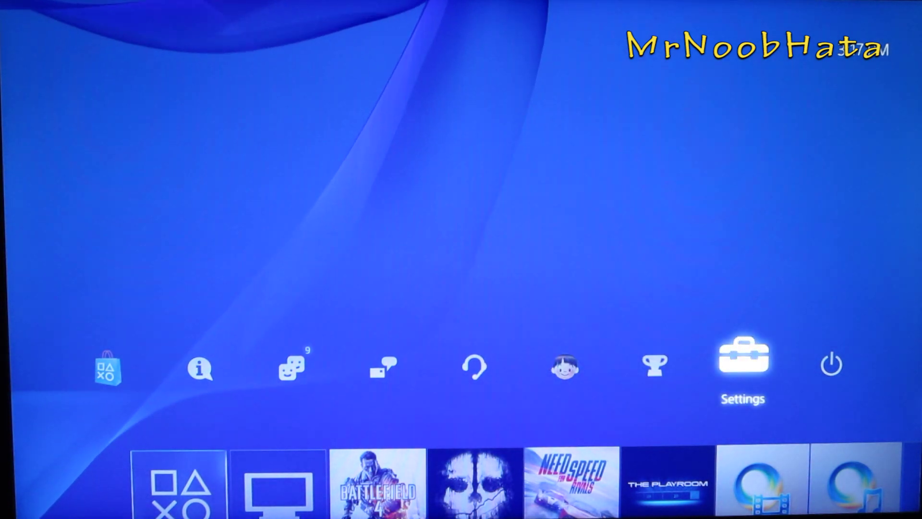
pyautogui.press('Return')
pyautogui.press('Down')
pyautogui.press('Down')
pyautogui.press('Down')
pyautogui.press('Down')
pyautogui.press('Down')
pyautogui.press('Down')
pyautogui.press('Down')
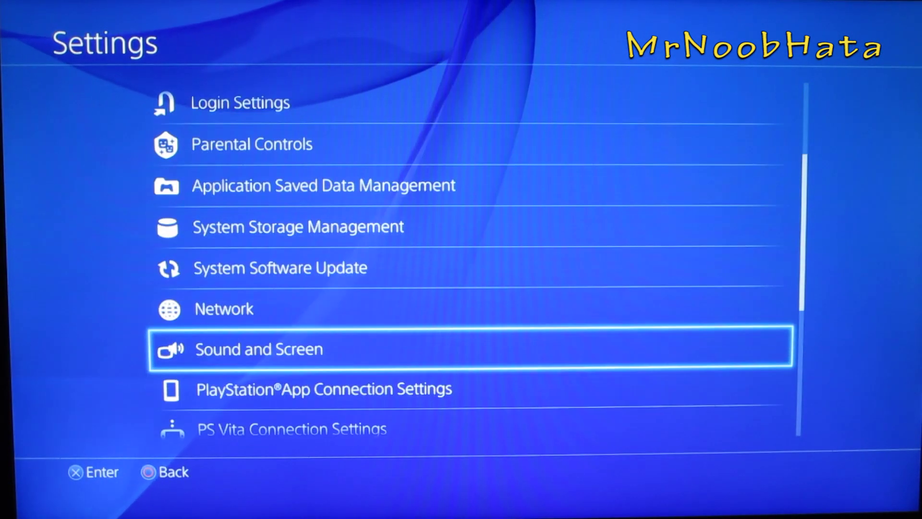
pyautogui.press('Down')
pyautogui.press('Down')
pyautogui.press('Down')
pyautogui.press('Down')
# Open Devices, then Bluetooth Devices, showing the wireless keyboard below the DUALSHOCK 4.
pyautogui.press('Return')
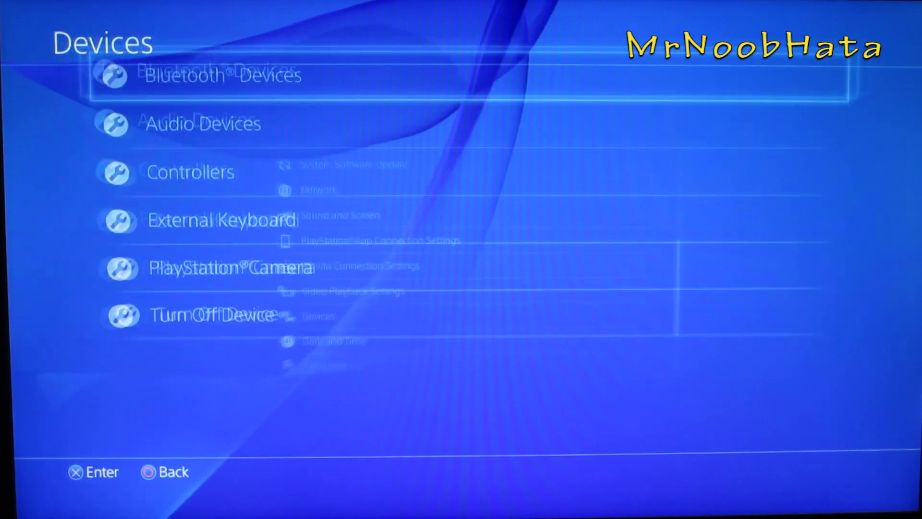
pyautogui.press('Return')
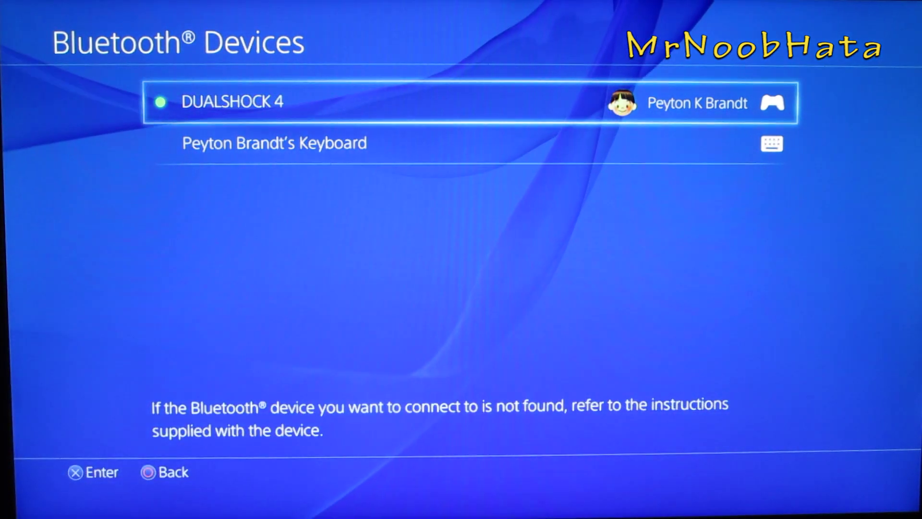
# Select the wireless keyboard and confirm the displayed passkey to pair it.
pyautogui.press('Down')
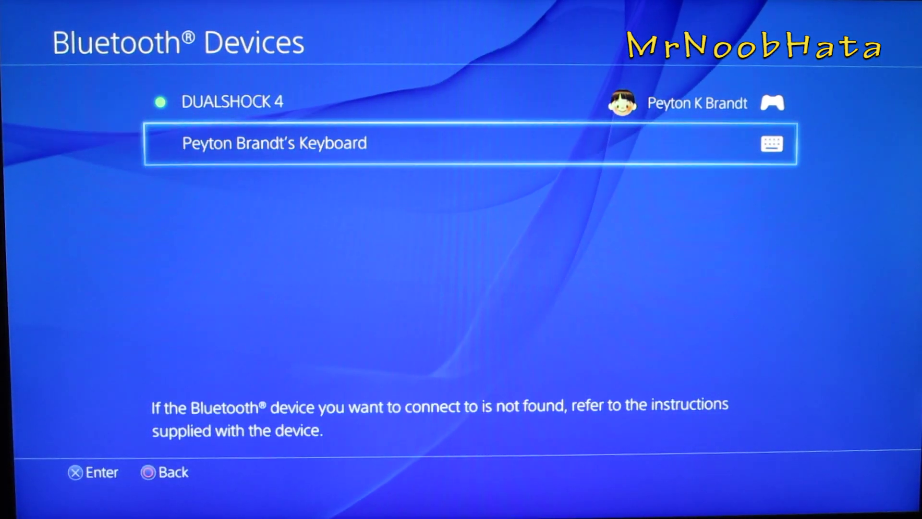
pyautogui.press('Return')
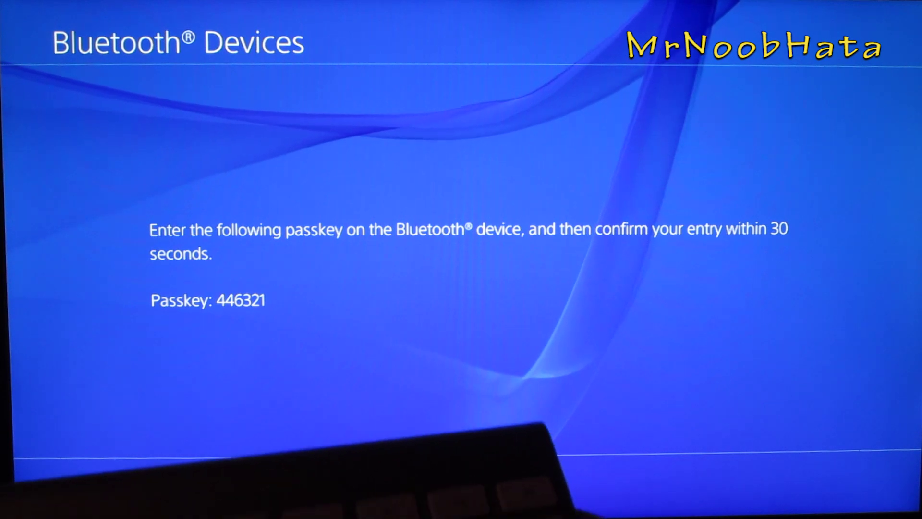
pyautogui.press('Return')
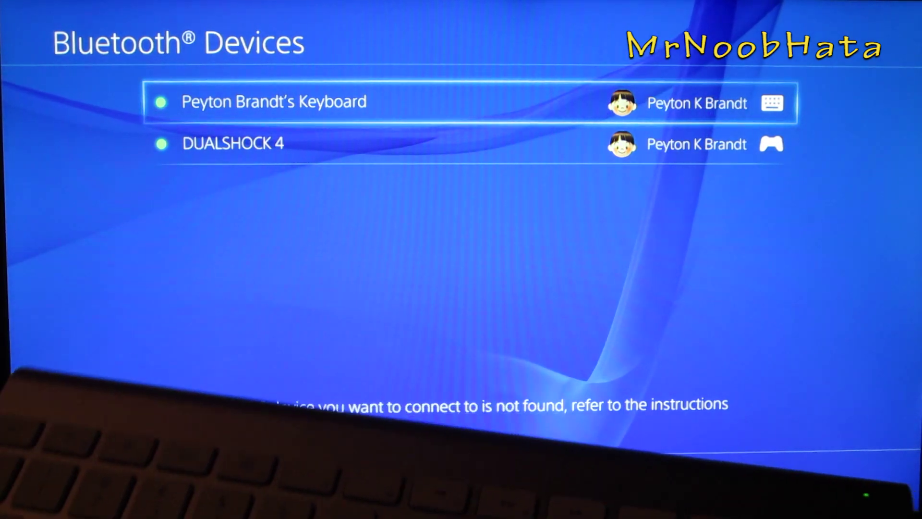
# Check the connected keyboard's details, back out, and start a new message from Messages.
pyautogui.press('Return')
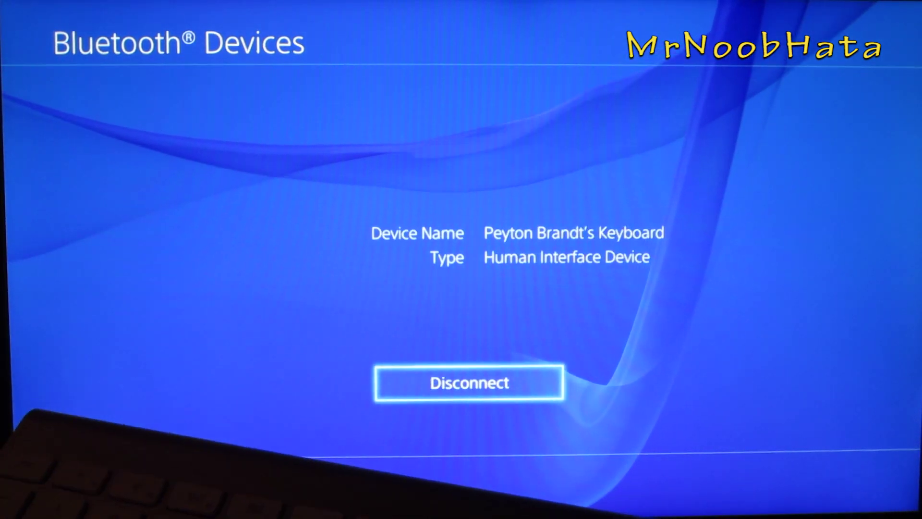
pyautogui.press('Escape')
pyautogui.press('Escape')
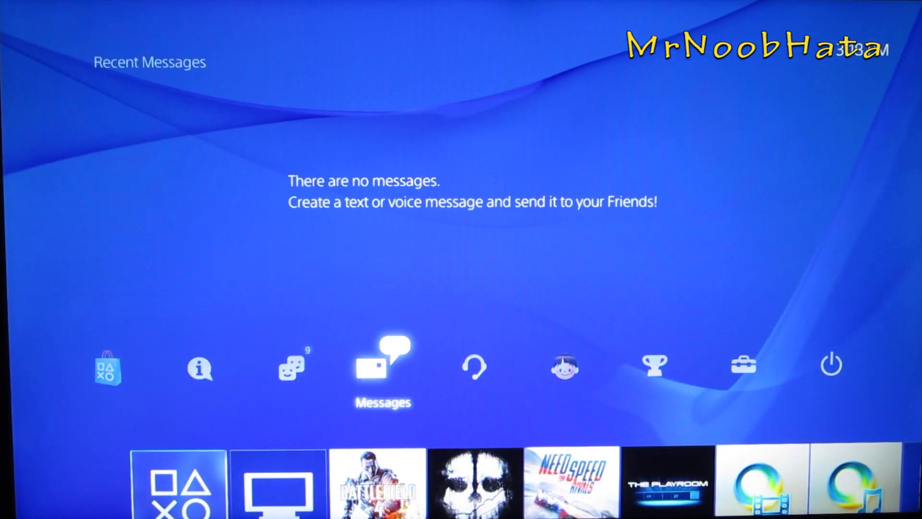
pyautogui.press('Return')
pyautogui.press('Return')
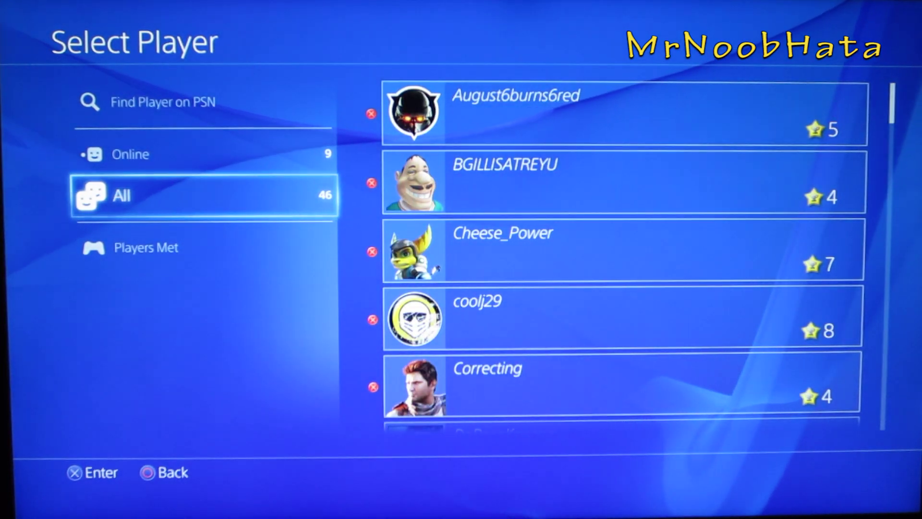
pyautogui.press('Down')
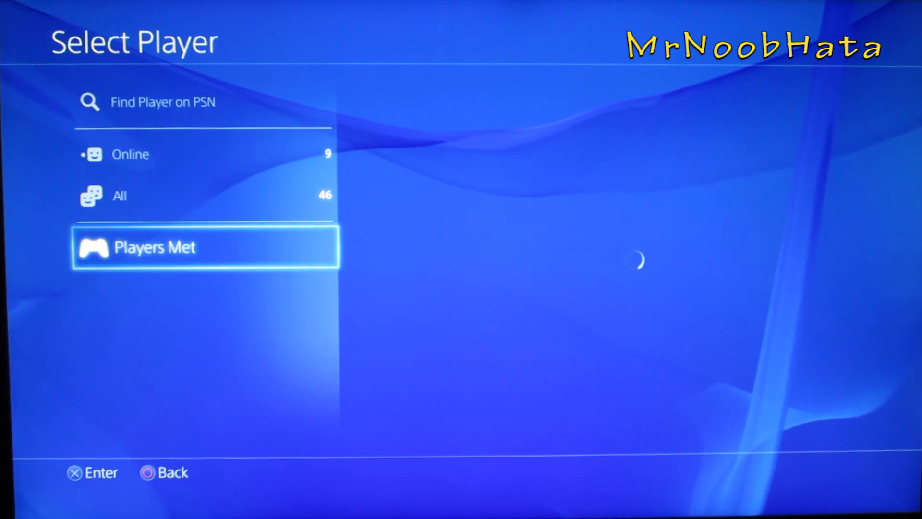
pyautogui.press('Up')
pyautogui.press('Up')
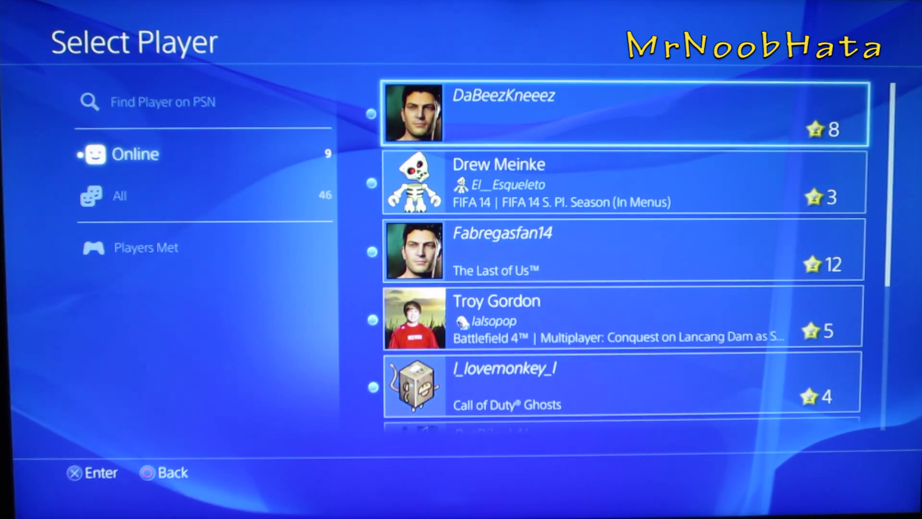
pyautogui.press('Right')
pyautogui.press('Down')
pyautogui.press('Down')
pyautogui.press('Down')
pyautogui.press('Return')
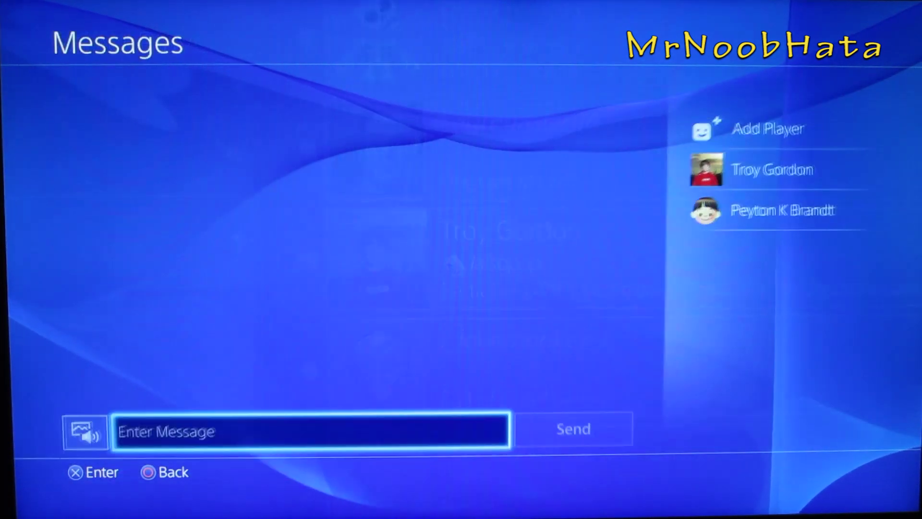
pyautogui.press('Return')
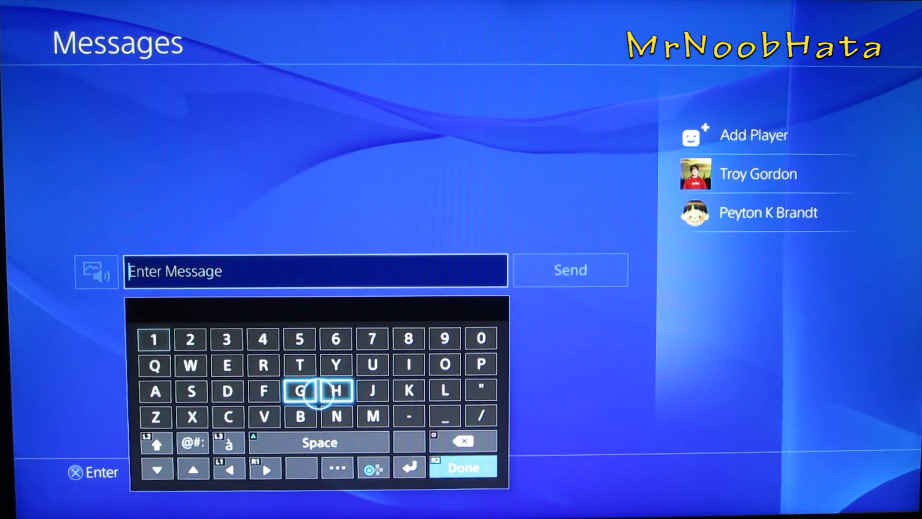
pyautogui.write('hey')
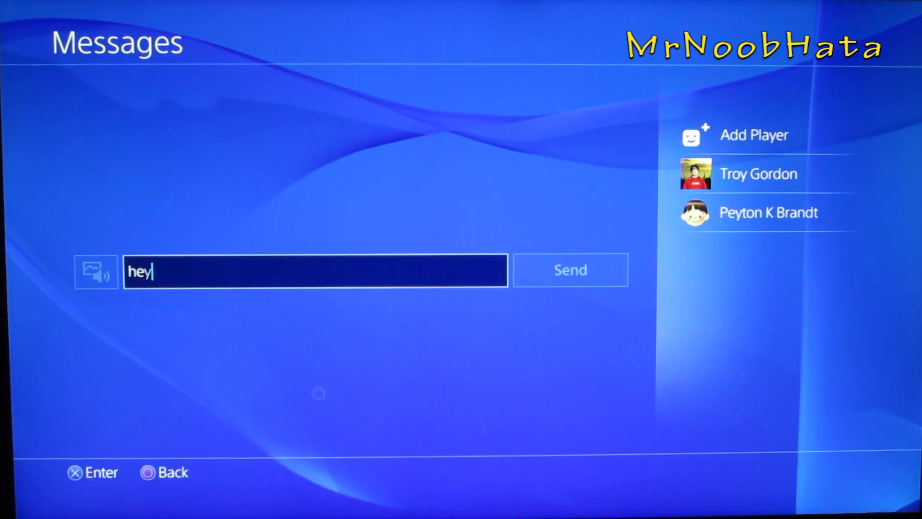